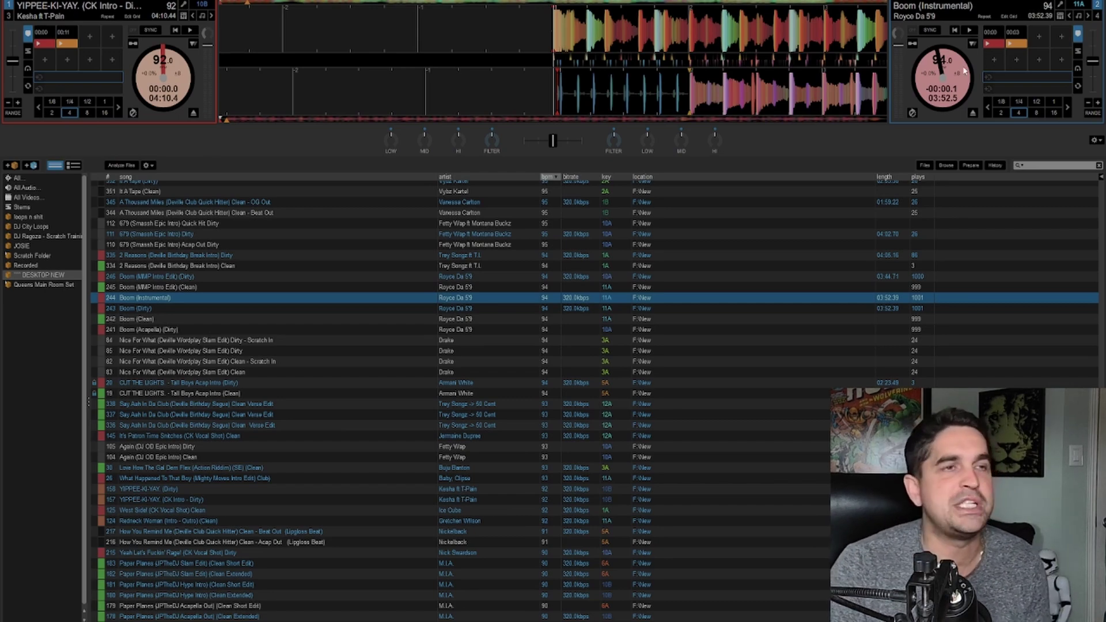
left_click(963, 69)
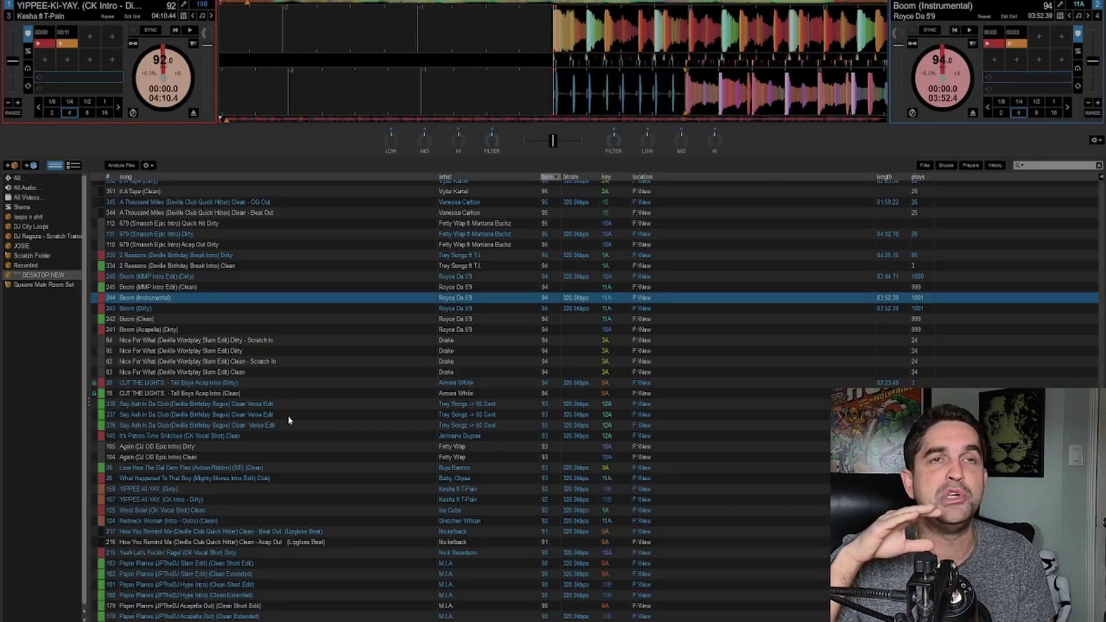
key("s")
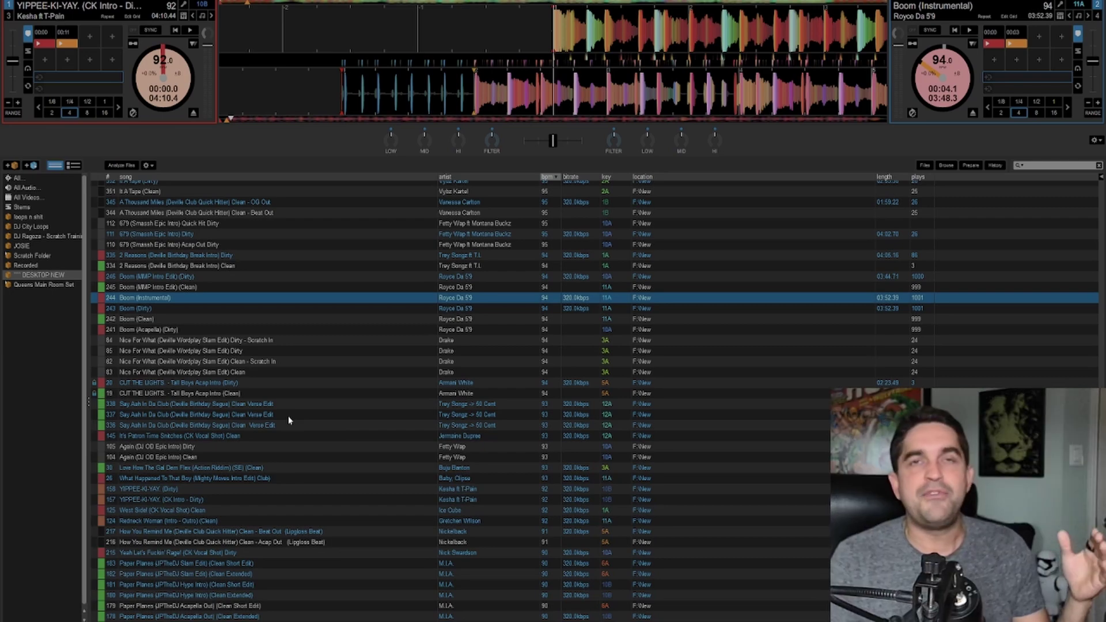
key("shift+Right")
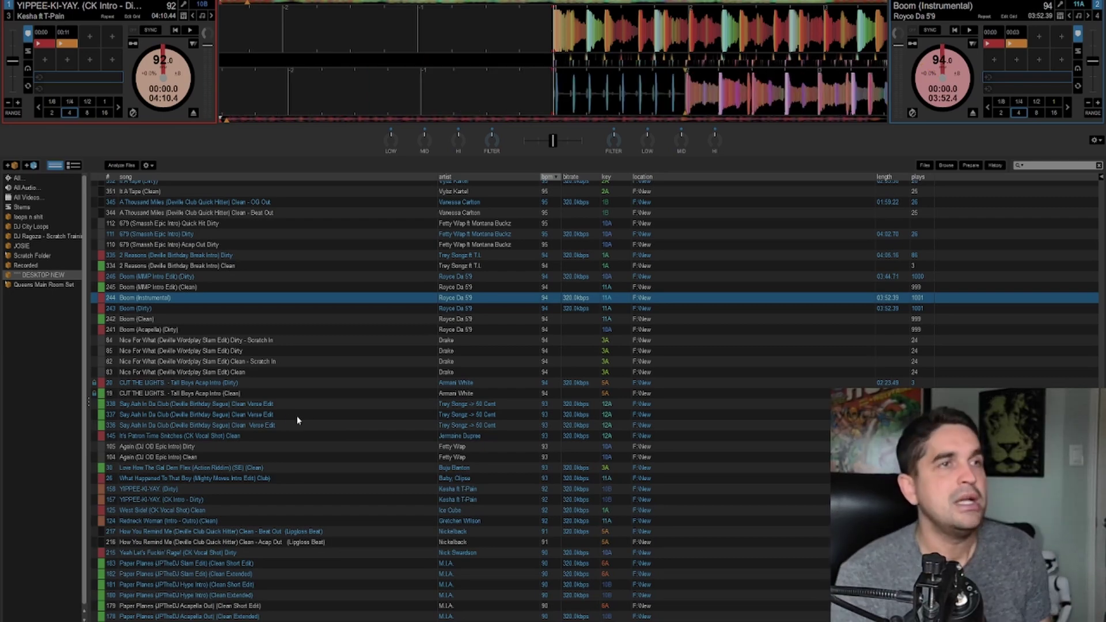
Sync YIPPEE-KI-YAY on deck 1 to Boom (Instrumental)'s 94 BPM.
left_click(155, 31)
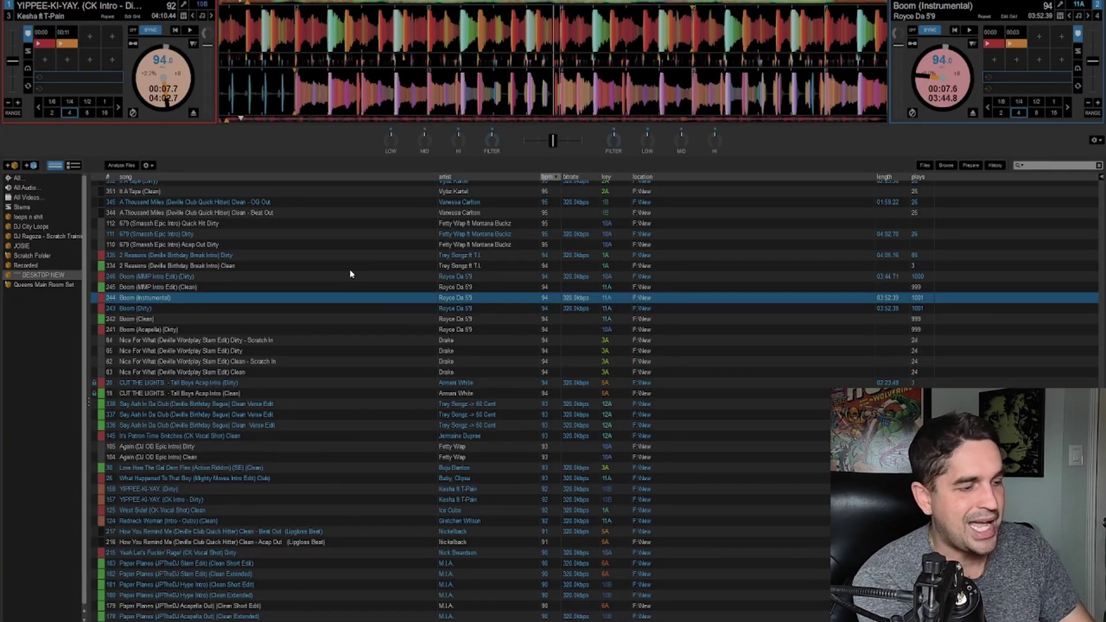
Return both tracks to their cue points and start them together to compare downbeats.
key("7")
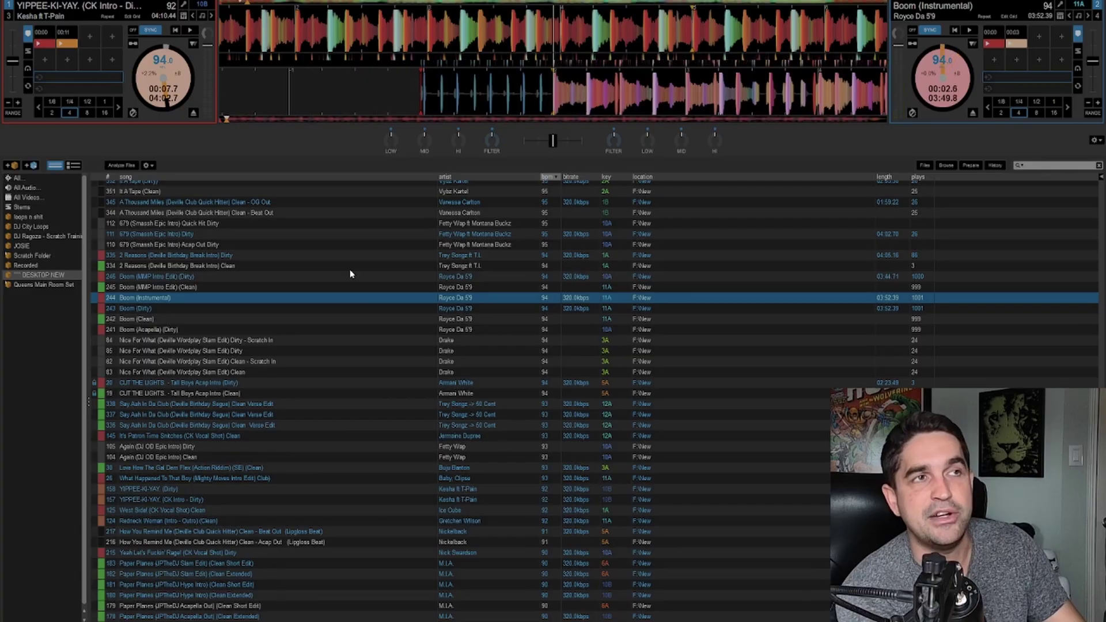
key("1")
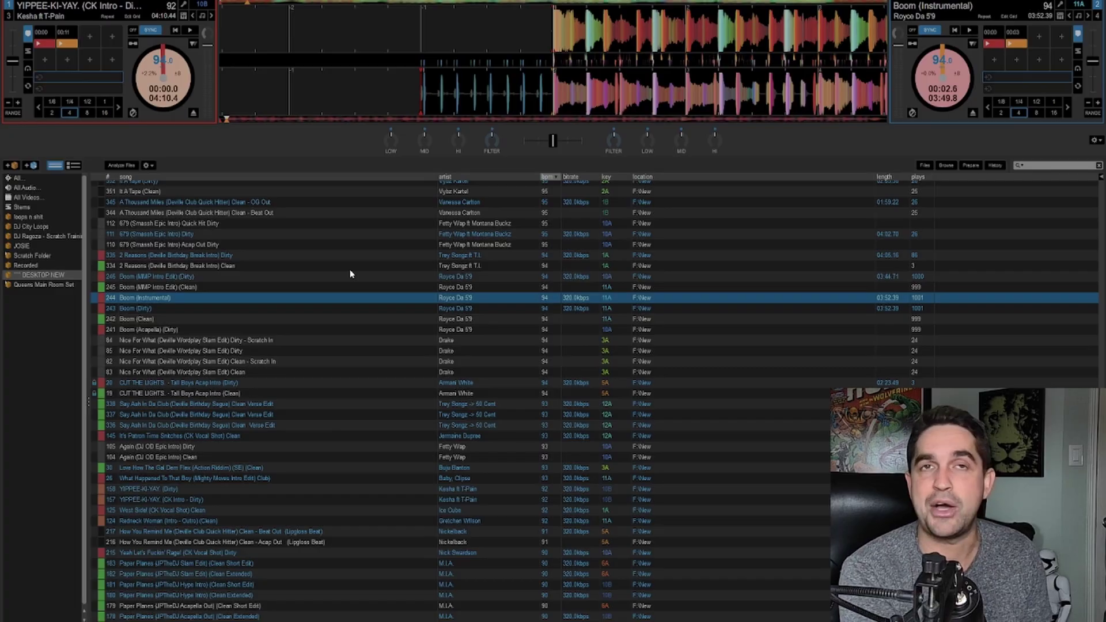
key("w")
key("s")
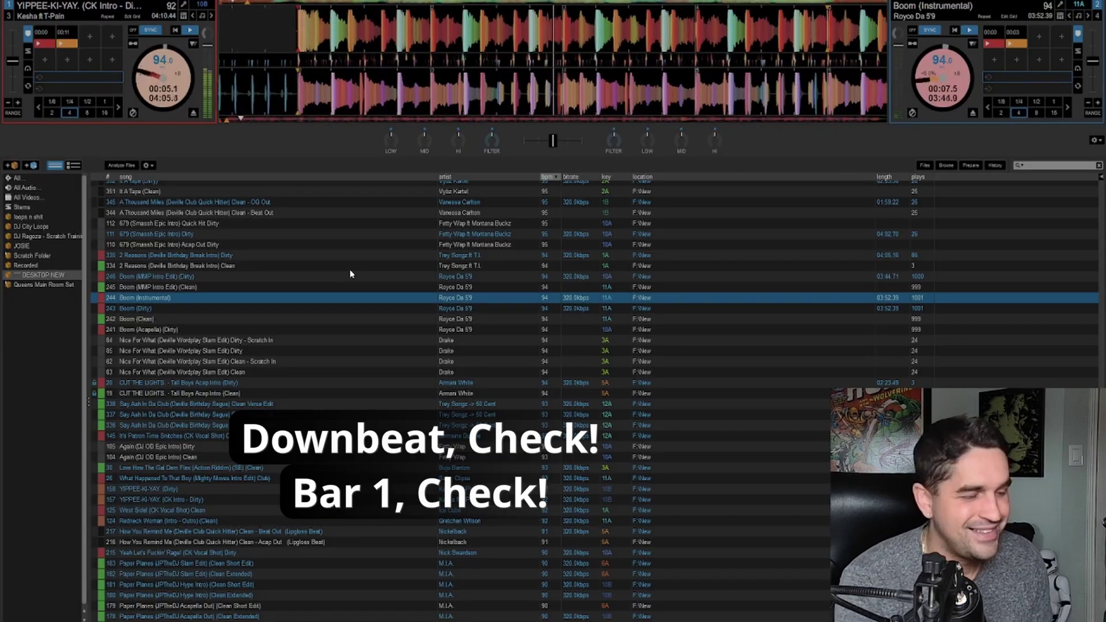
Stop both decks and jump YIPPEE-KI-YAY to its second cue at 00:10.5.
key("w")
key("s")
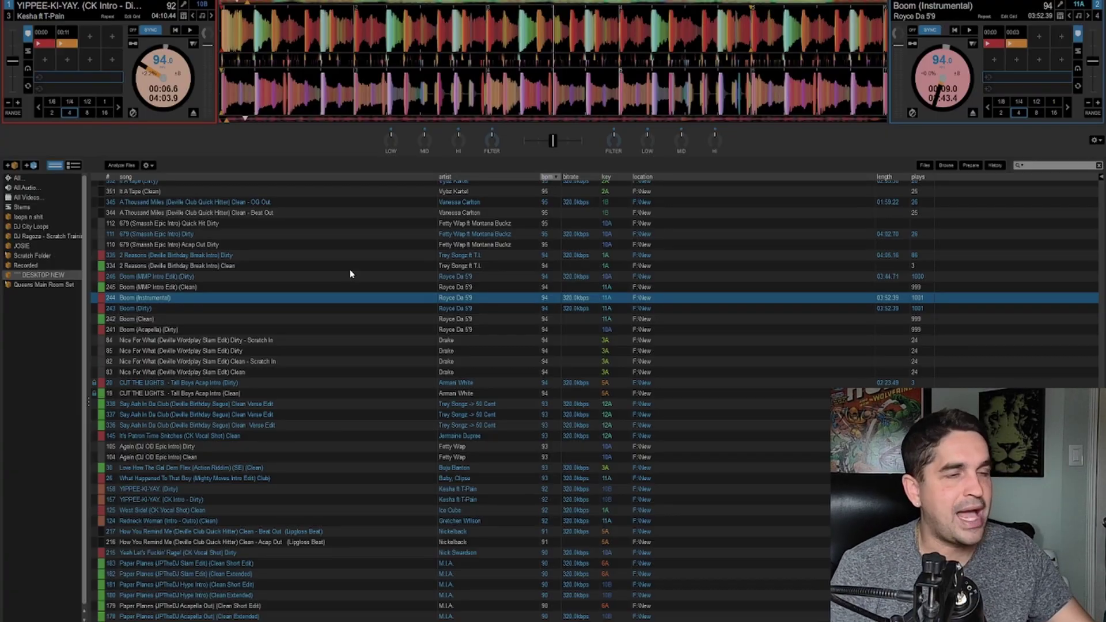
key("2")
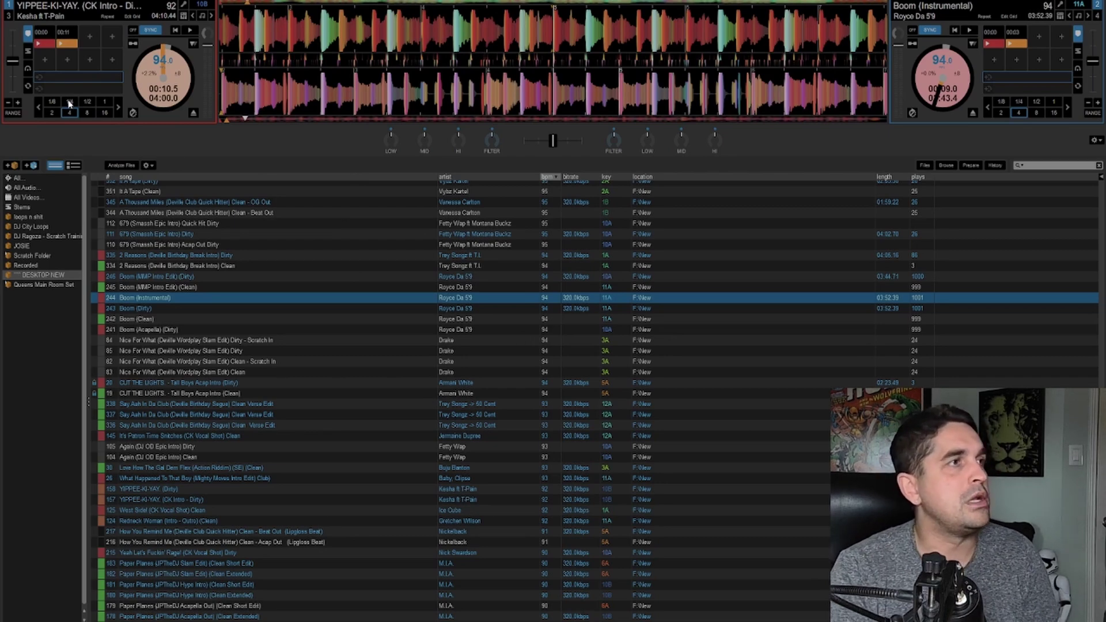
Set hot cue 3 on YIPPEE-KI-YAY near 00:21, then return Boom (Instrumental) to its cue.
left_click(271, 6)
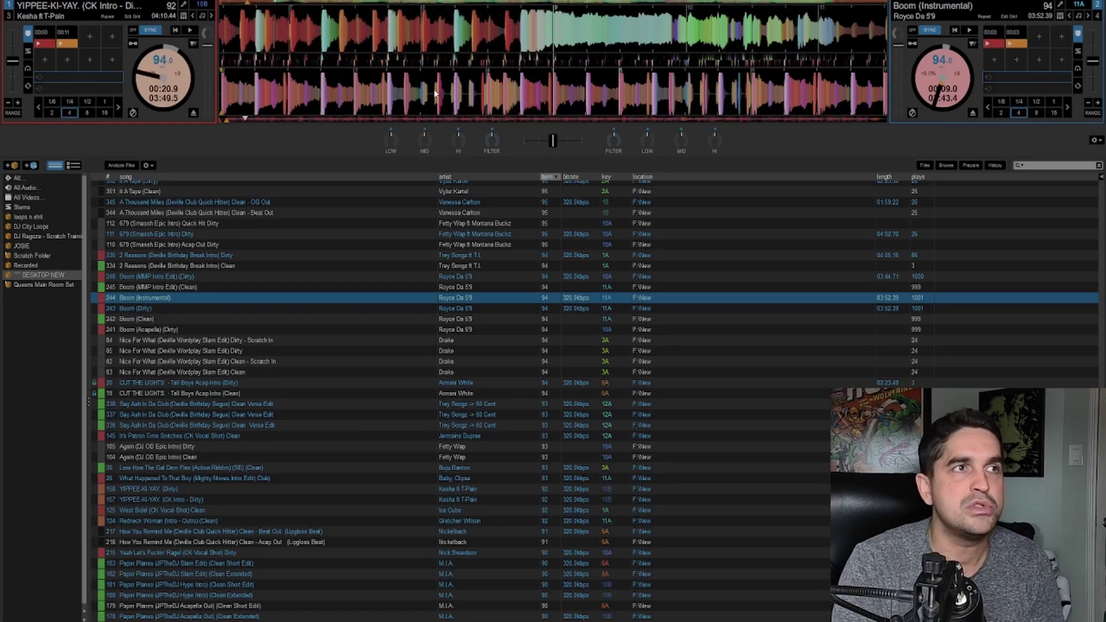
key("2")
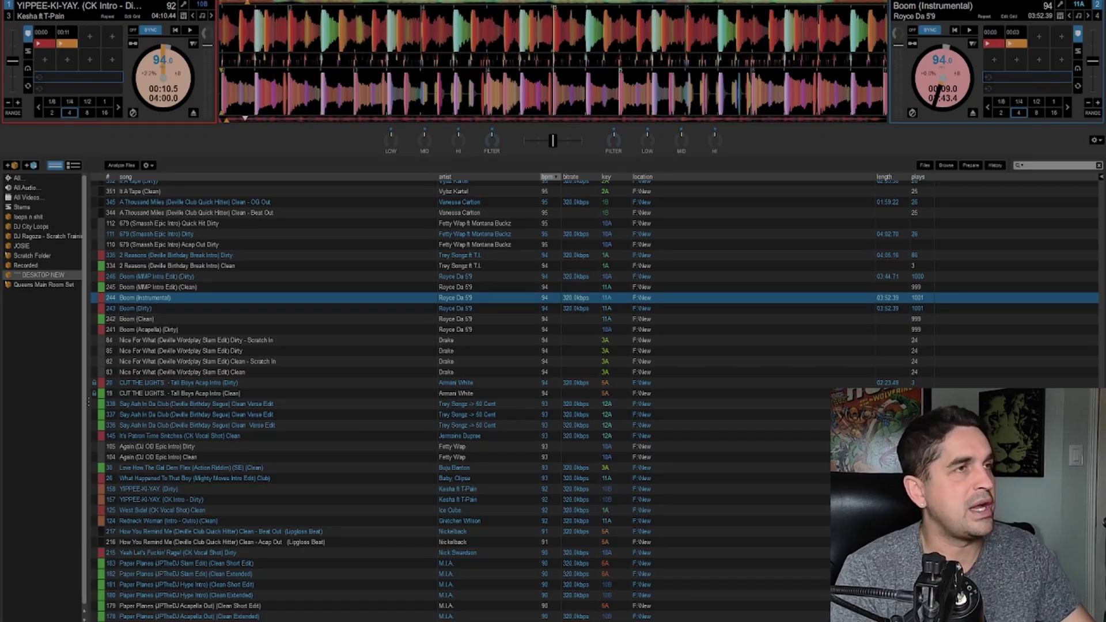
left_click(270, 3)
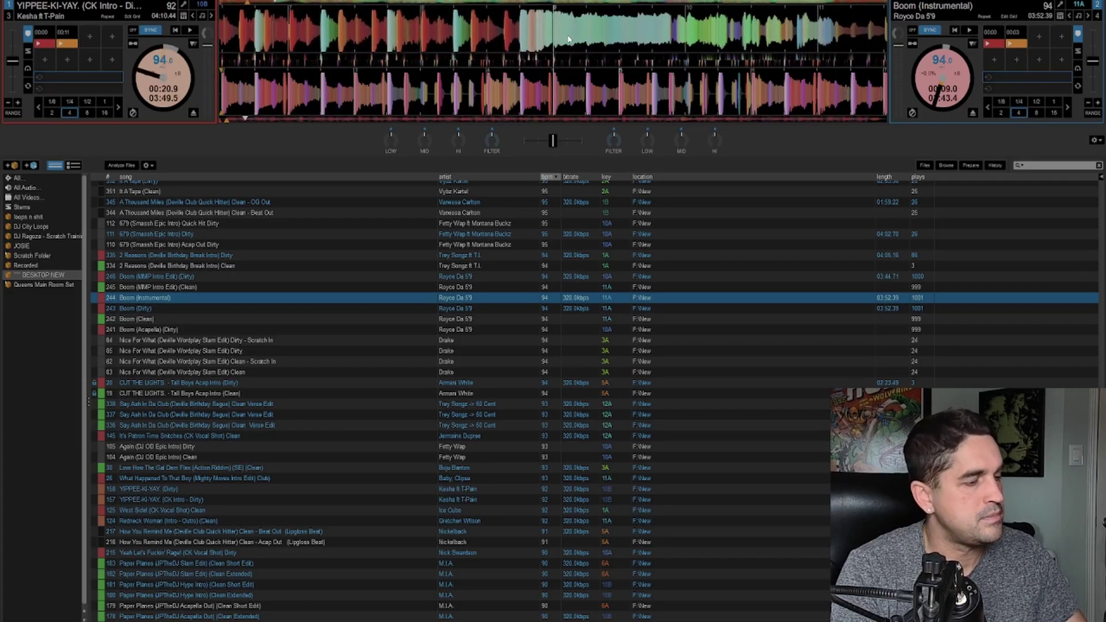
key("3")
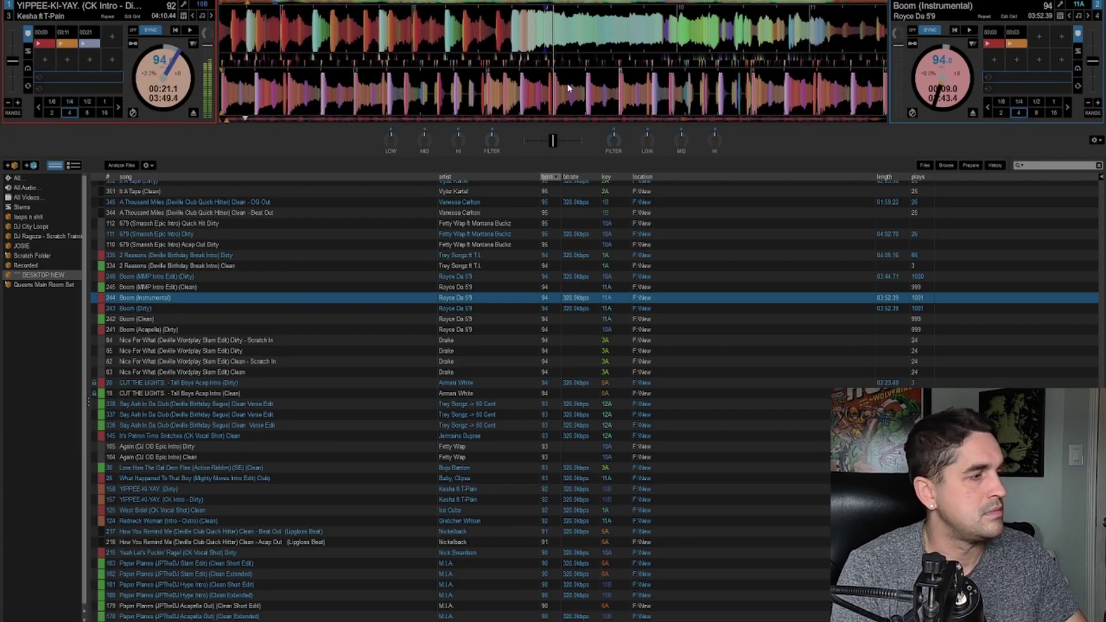
key("7")
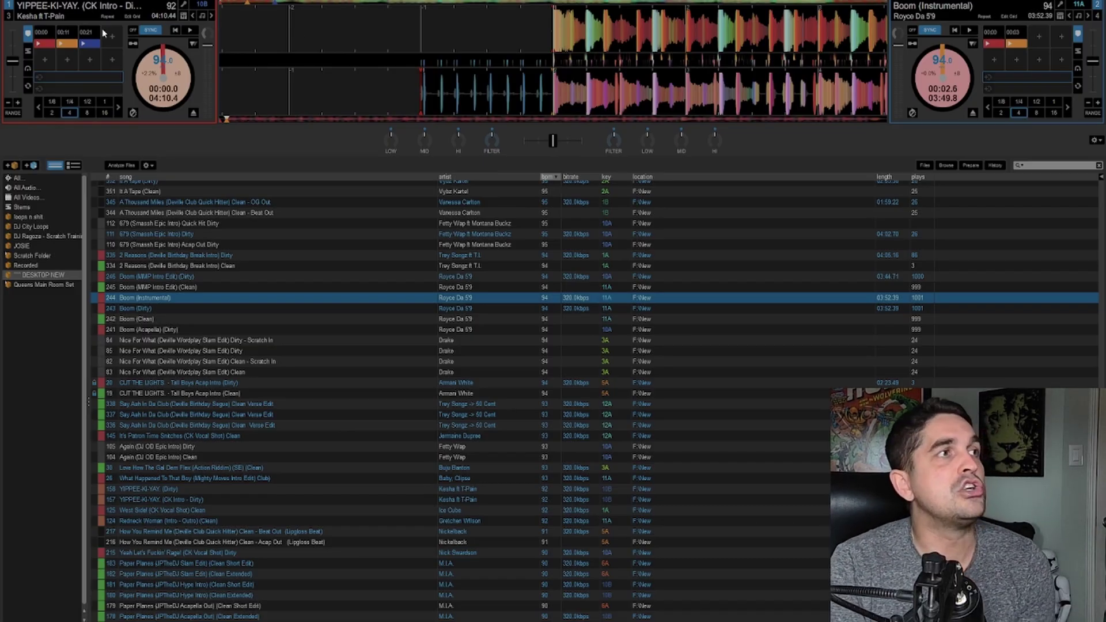
Mute vocals, melody and bass stems on deck 1, leaving only drums.
left_click(27, 51)
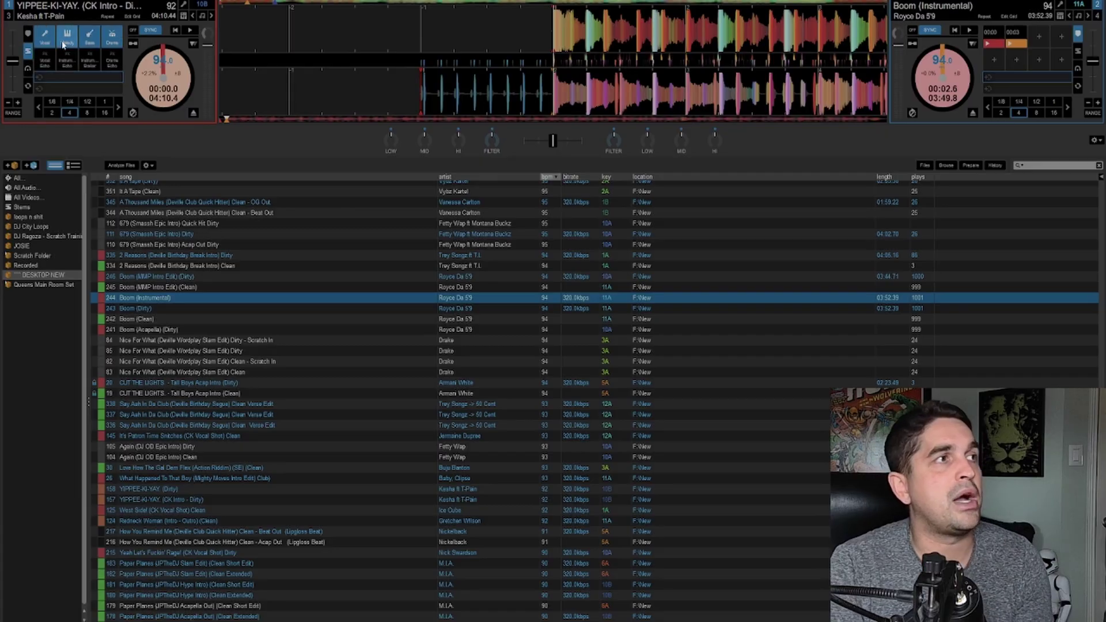
left_click(45, 40)
left_click(67, 40)
left_click(90, 41)
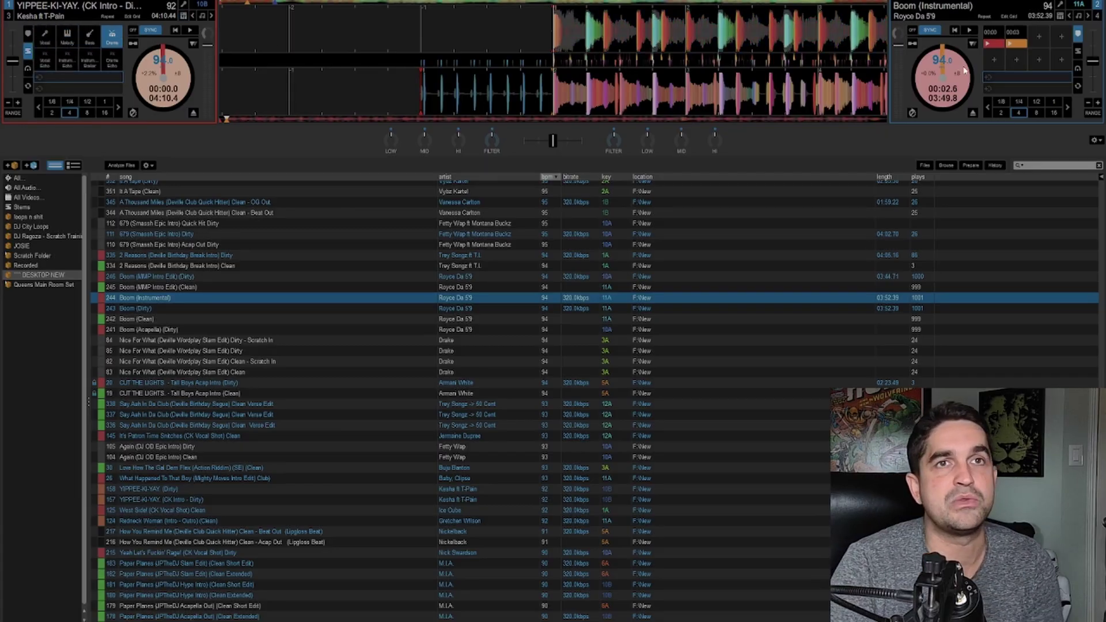
Mute vocals, melody and bass on deck 2 and start Boom (Instrumental) playing.
left_click(1078, 51)
left_click(993, 36)
left_click(1016, 36)
left_click(1038, 36)
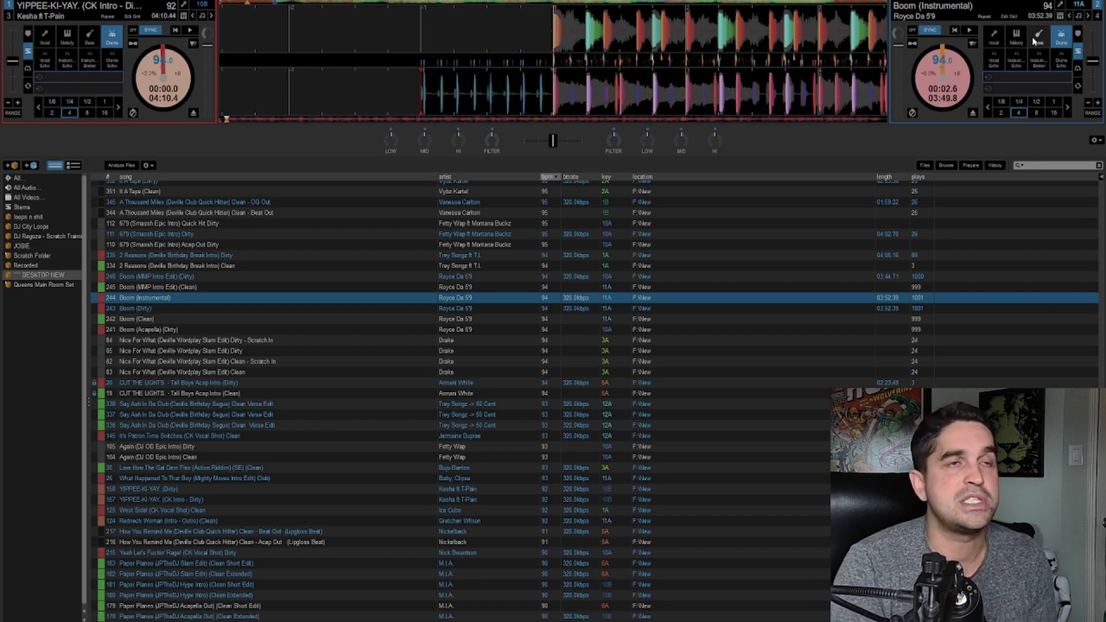
key("space")
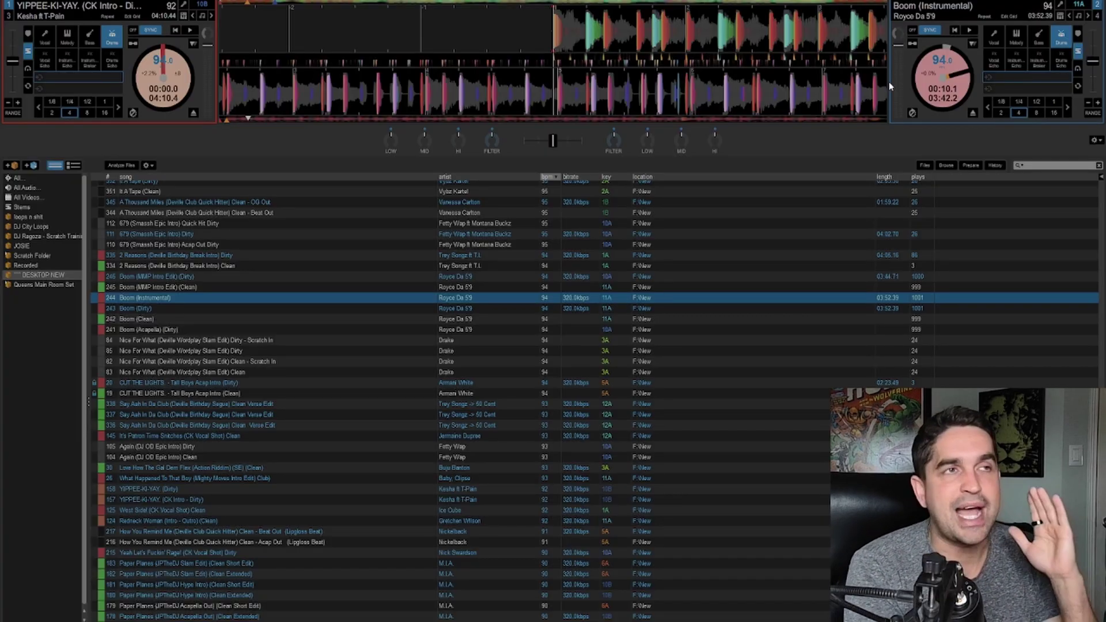
Play both drum-only tracks together, then jump YIPPEE-KI-YAY ahead to a later section.
key("space")
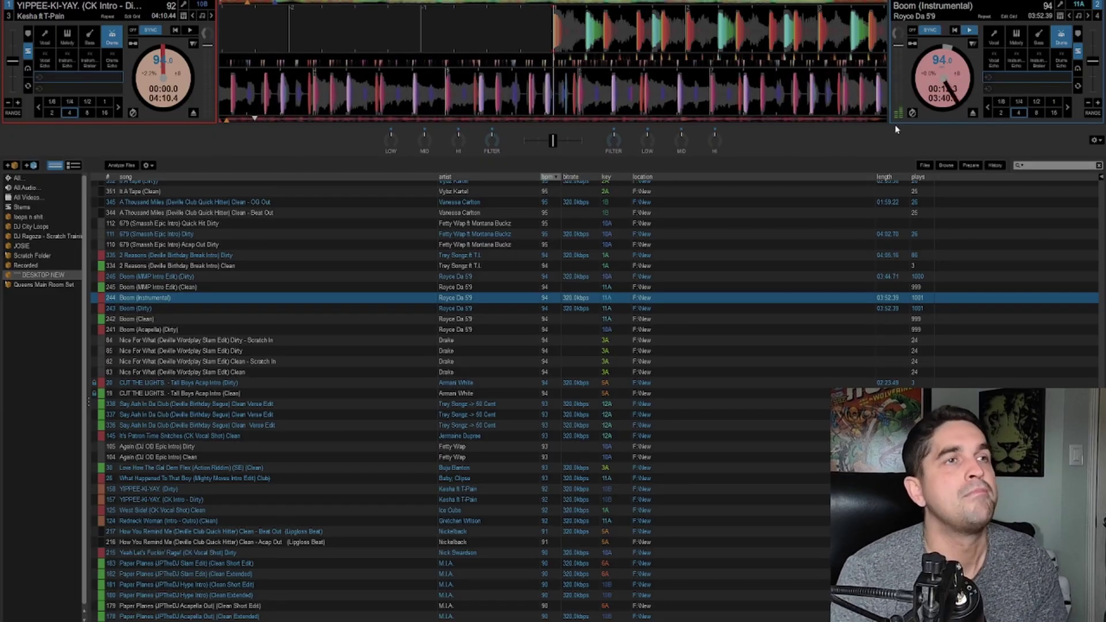
key("w")
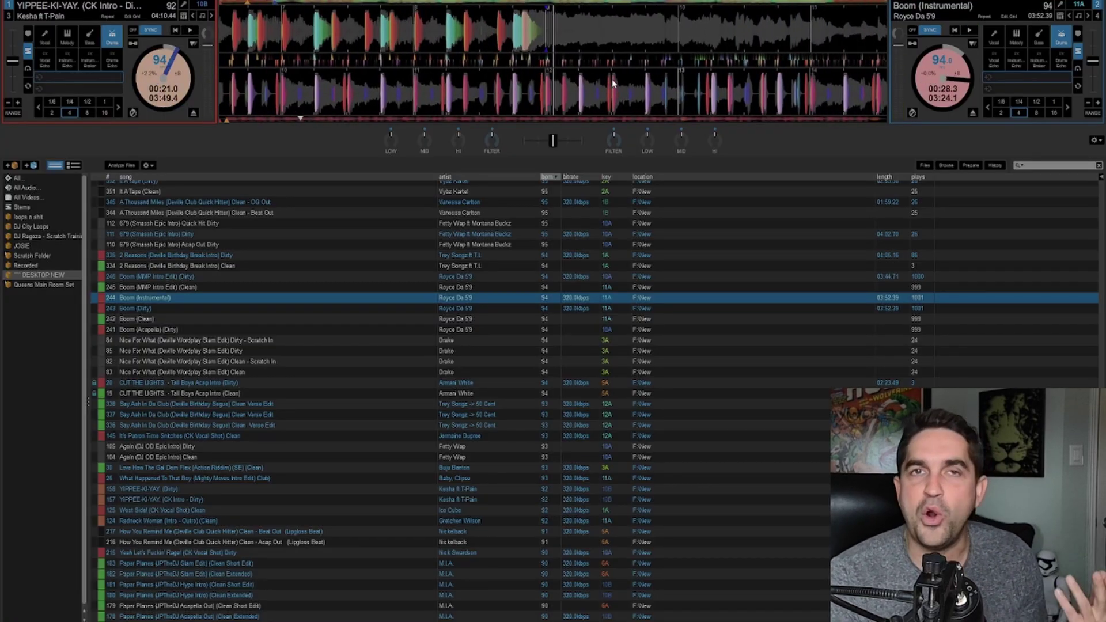
left_click(302, 3)
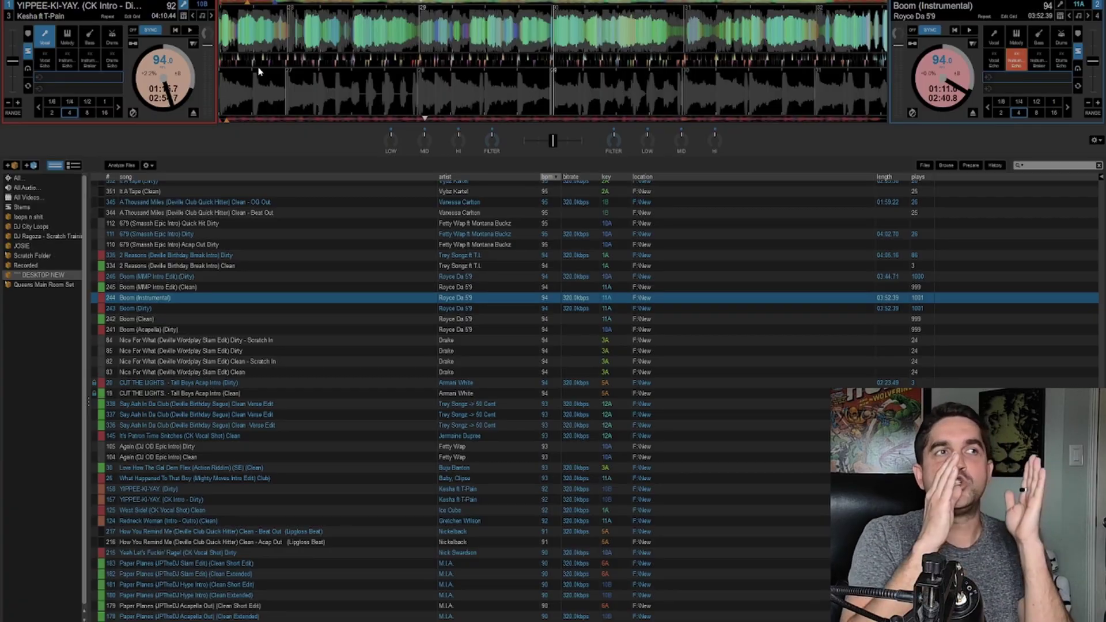
Reset both decks to drums only with FX off, then play both tracks again.
key("ctrl+r")
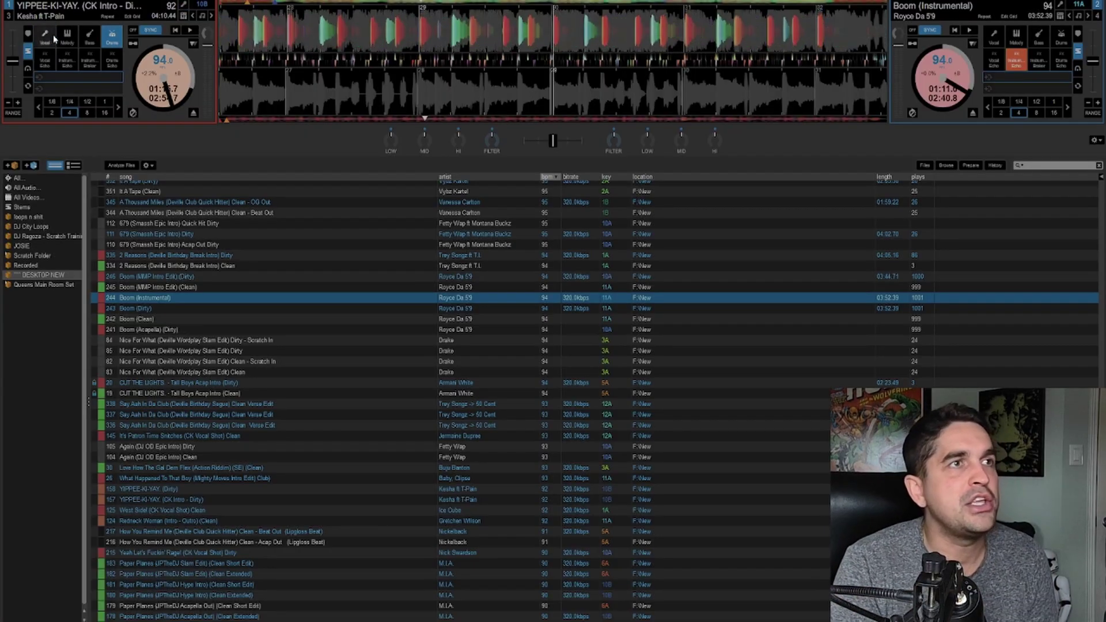
left_click(1061, 45)
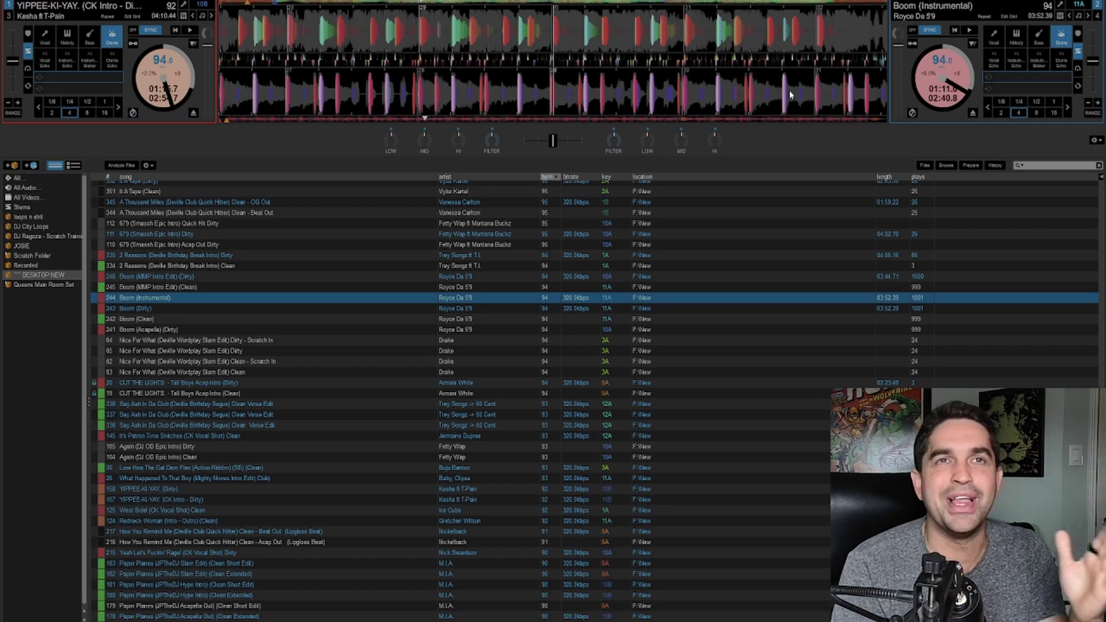
key("space")
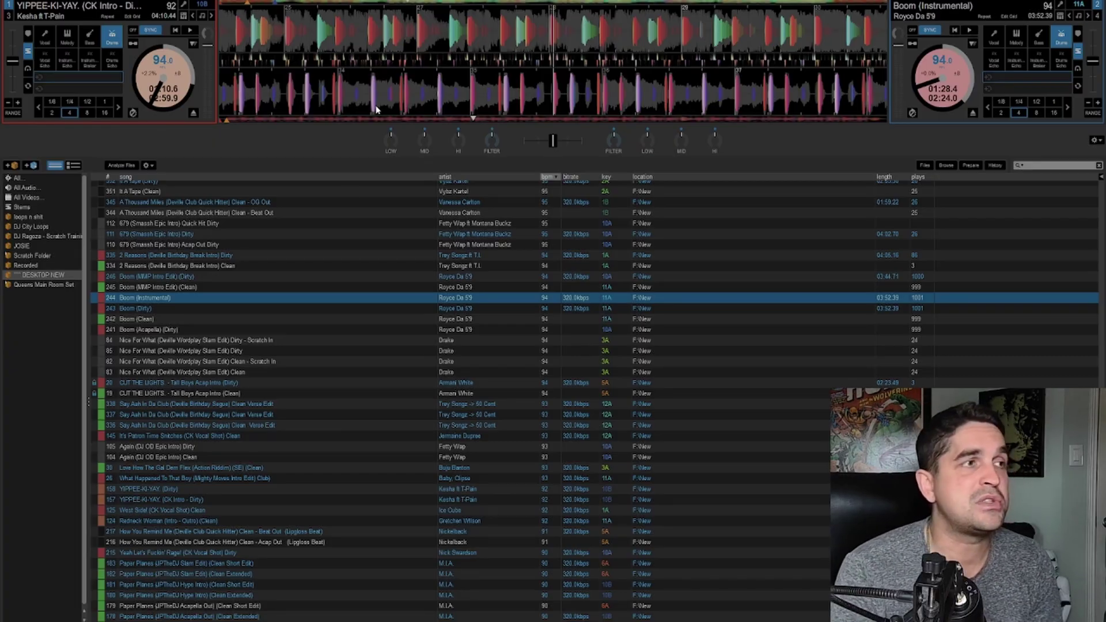
Load Boom (Dirty) on deck 1 and When We Ah Dweet (Dirty) on deck 2, then play both.
left_click(199, 309)
key("shift+Left")
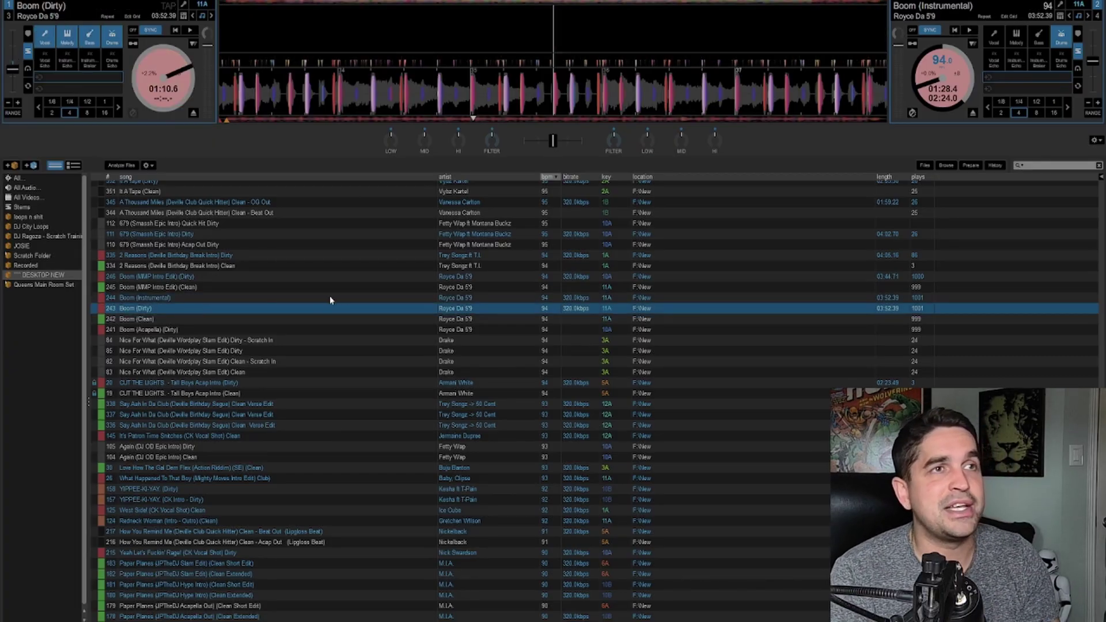
scroll(175, 340, "up", 4)
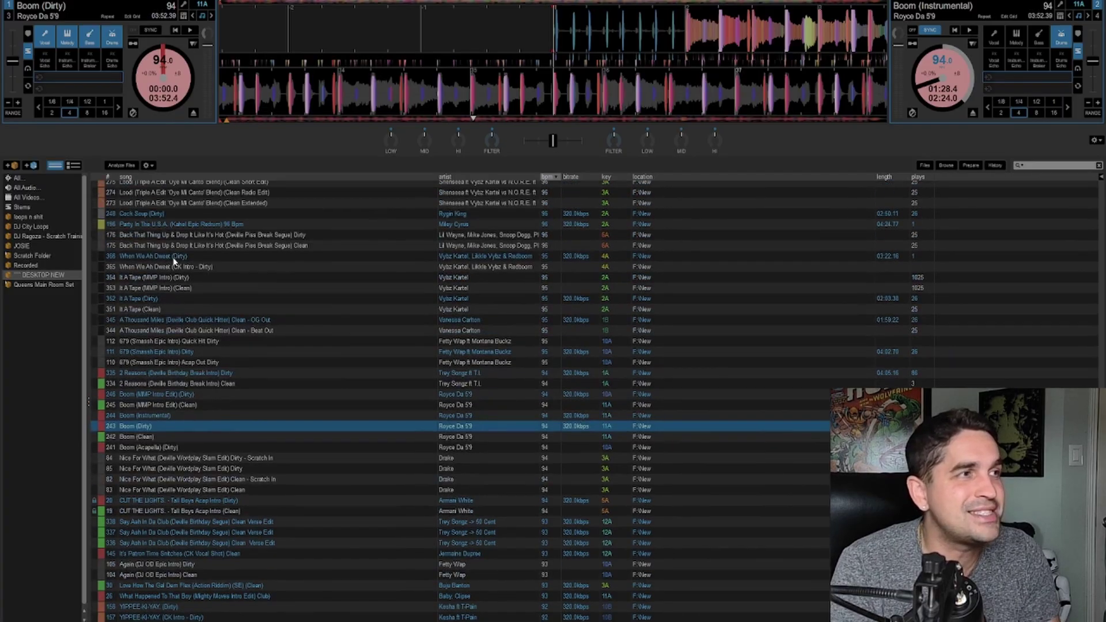
left_click(172, 257)
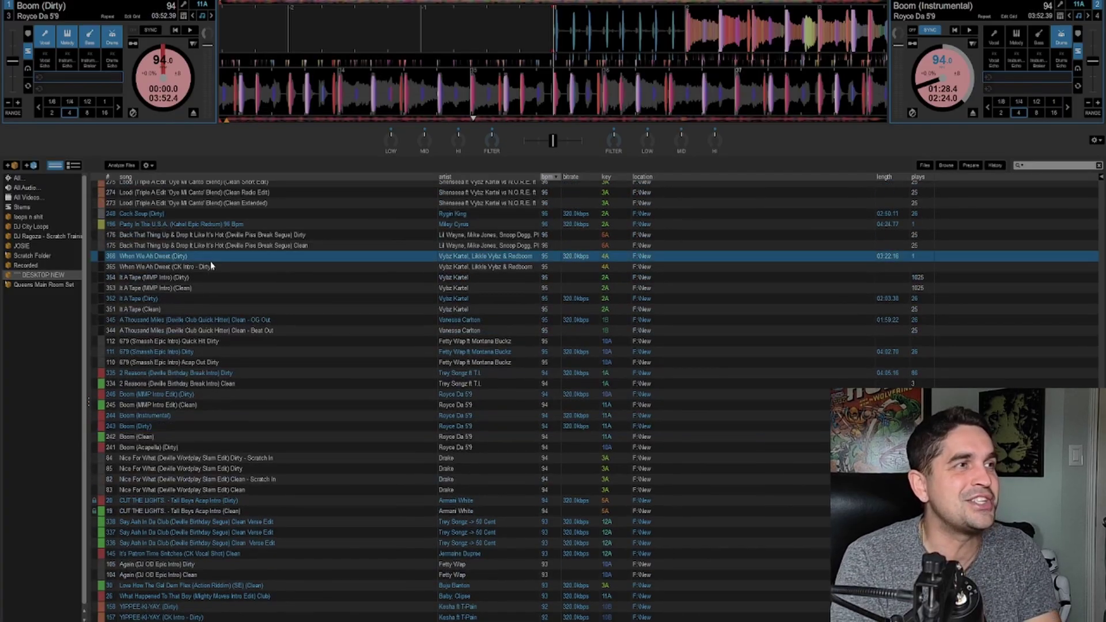
key("shift+Right")
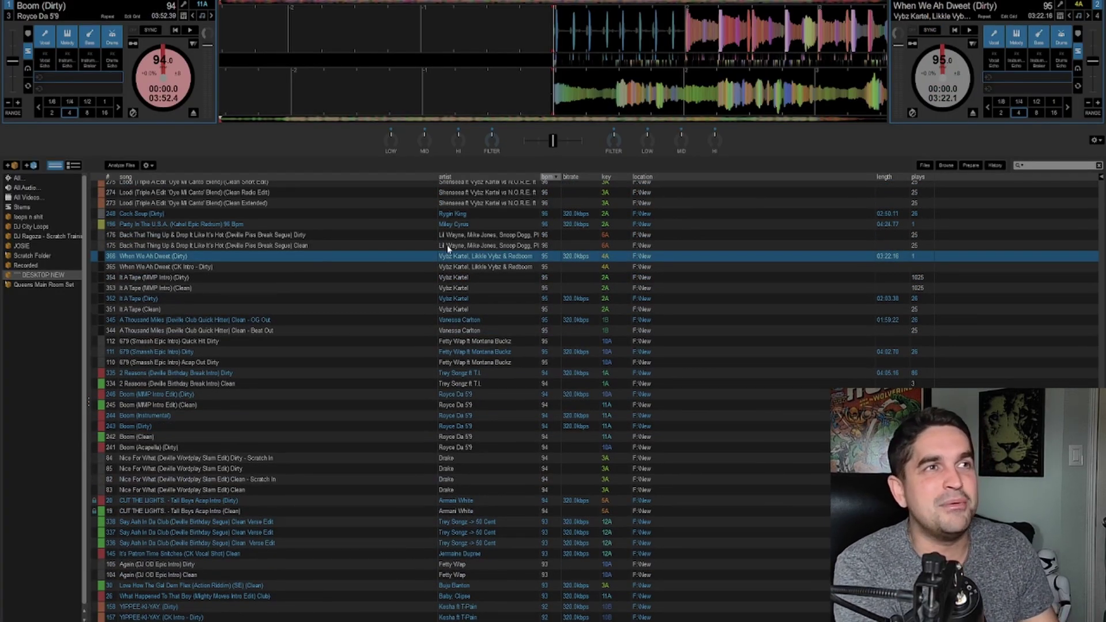
key("w")
key("s")
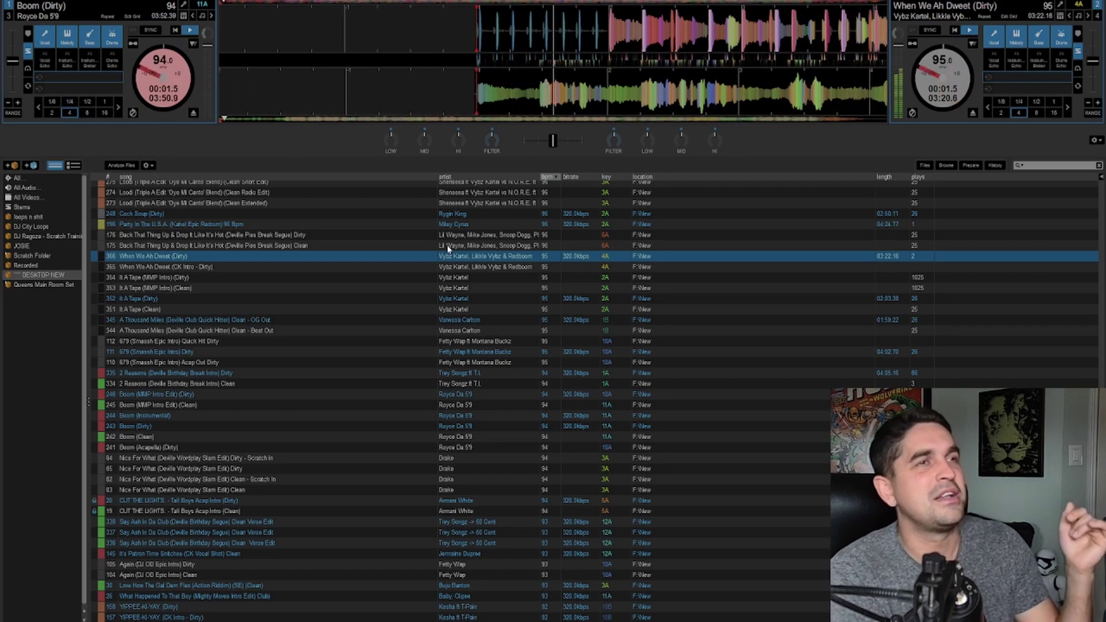